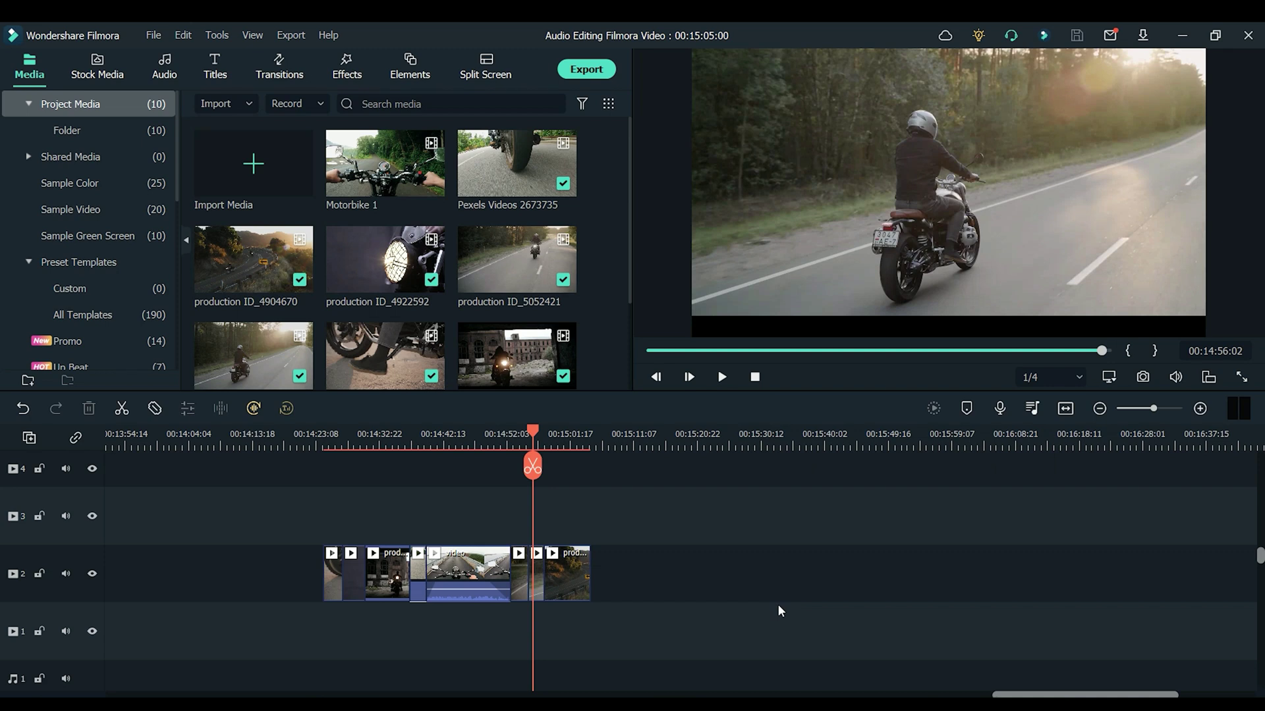
# Open the Audio library and show the Rock music category.
pyautogui.moveTo(1016, 695); pyautogui.dragTo(970, 693)
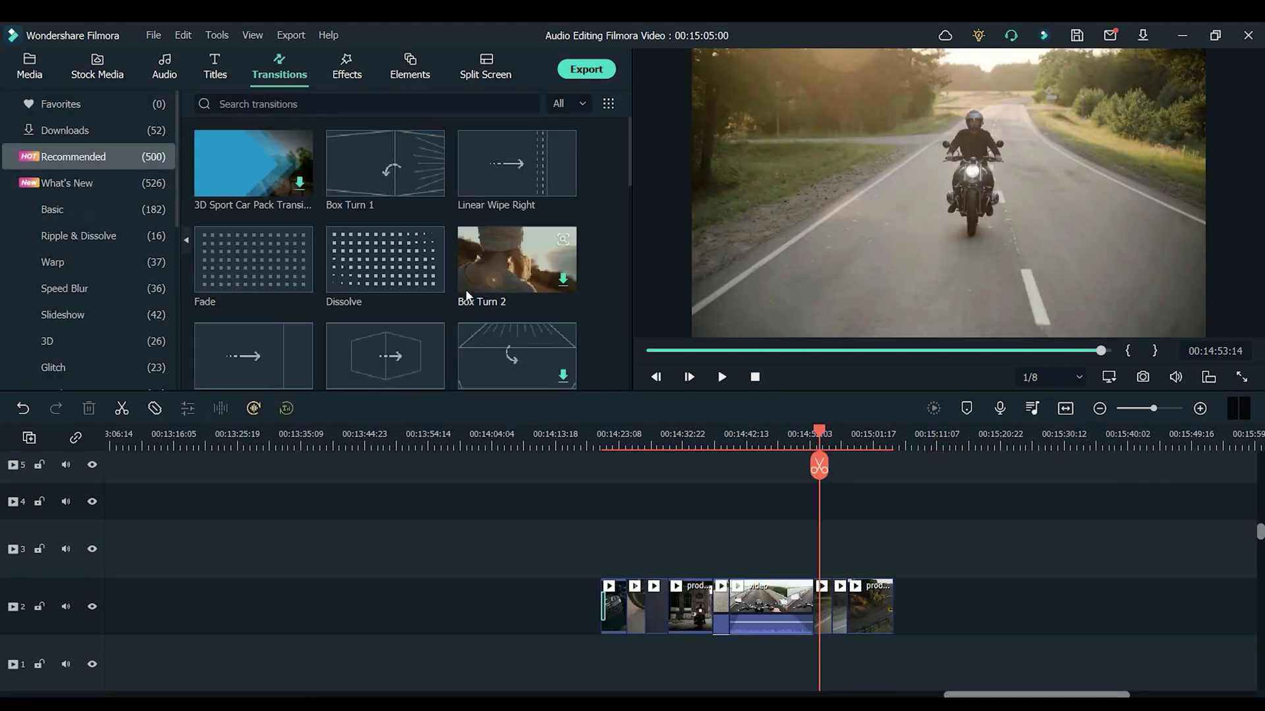
pyautogui.click(169, 74)
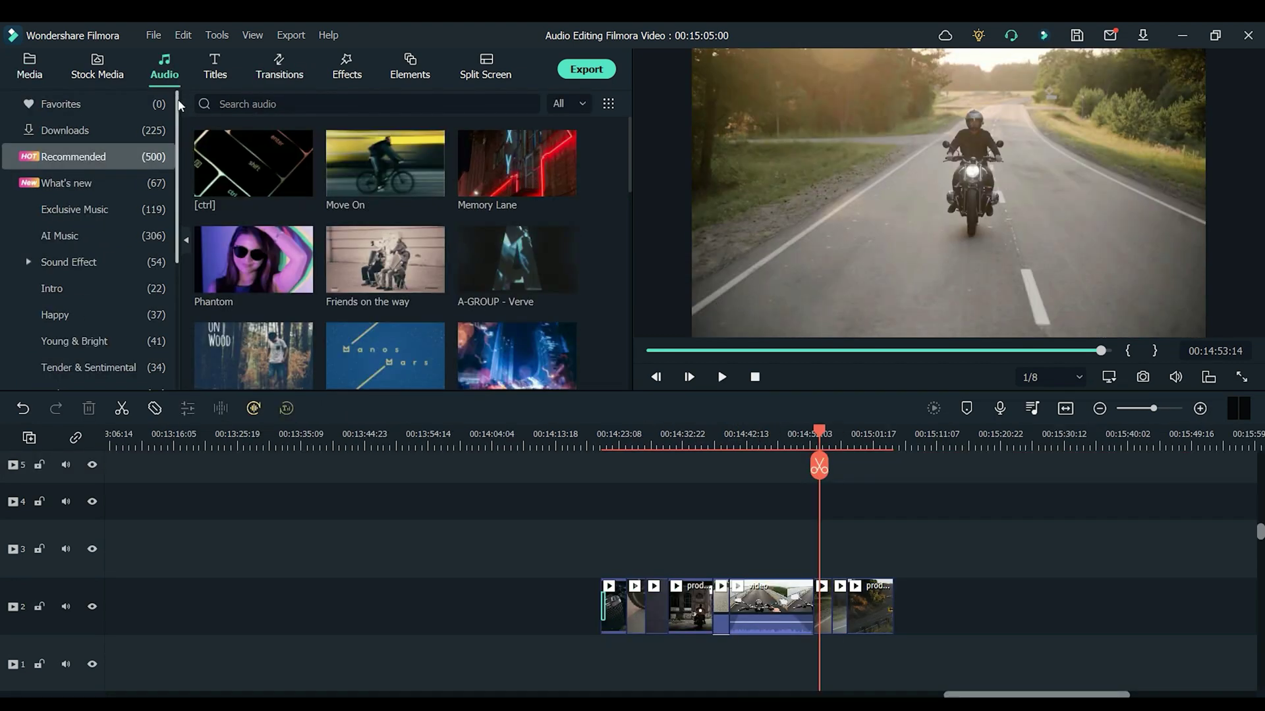
pyautogui.scroll(-1, 179, 115)
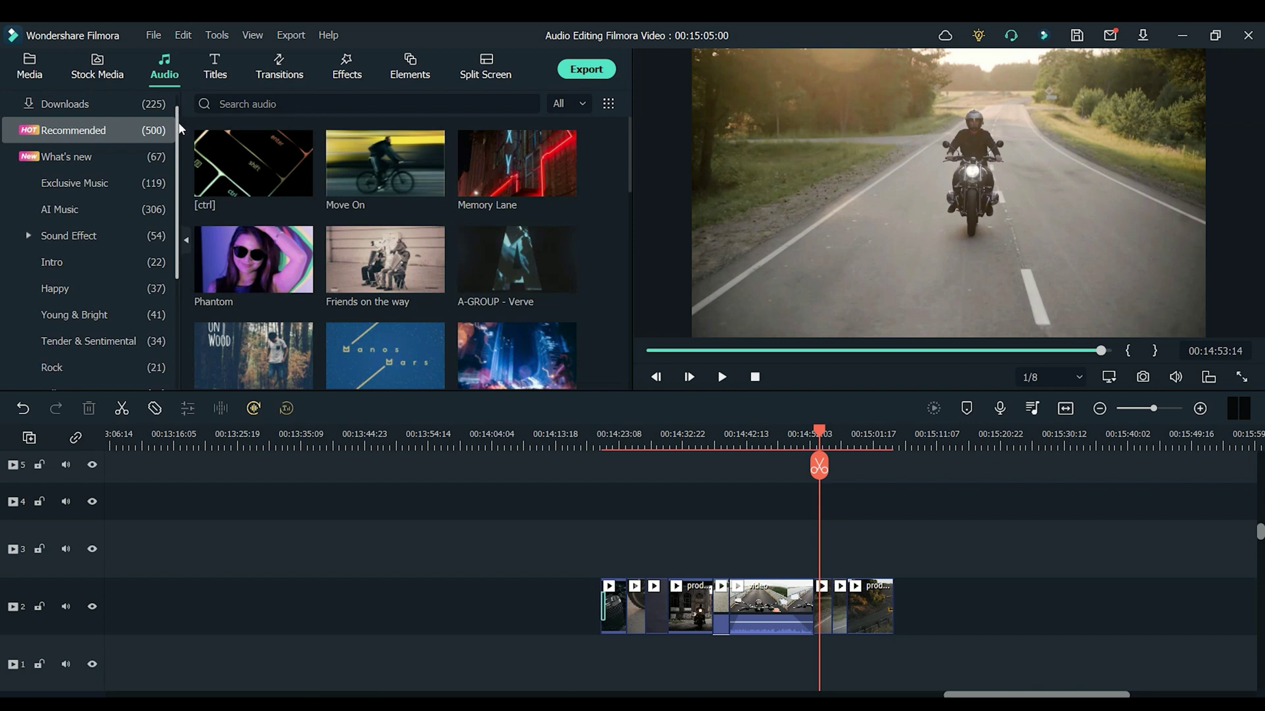
pyautogui.scroll(-3, 181, 129)
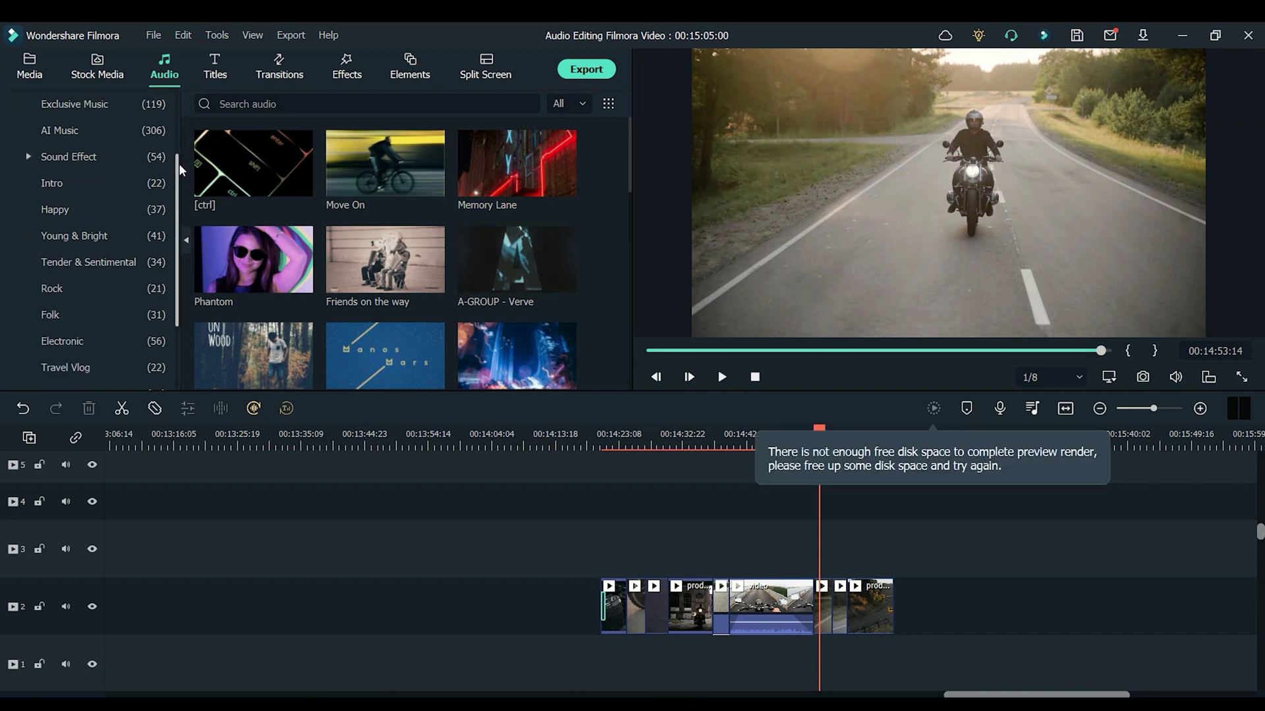
pyautogui.scroll(-1, 179, 173)
pyautogui.scroll(-1, 178, 194)
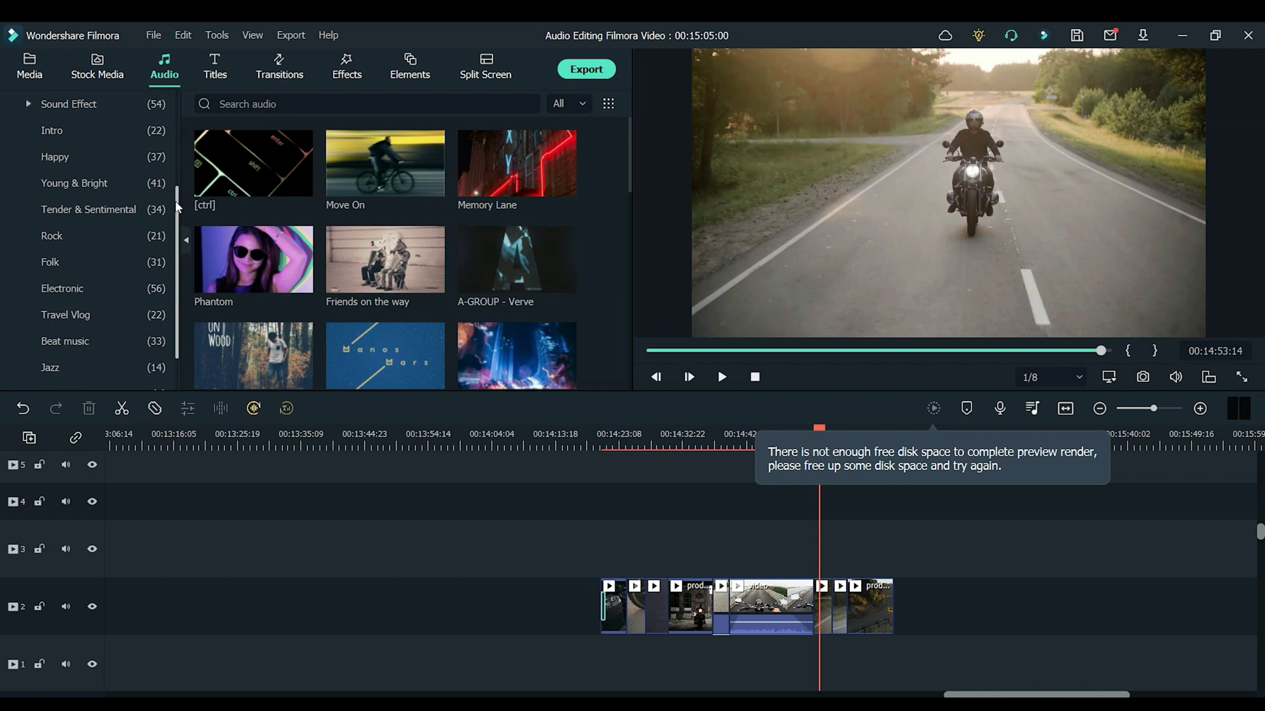
pyautogui.scroll(-2, 177, 206)
pyautogui.click(94, 180)
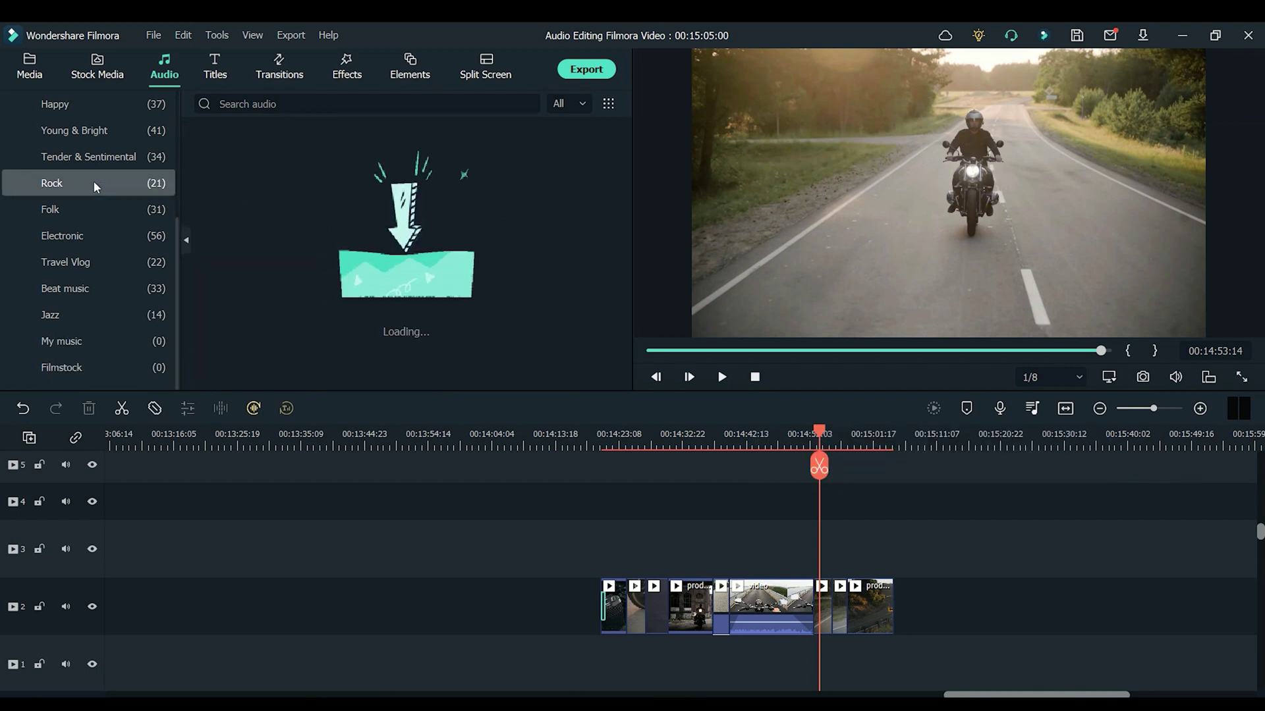
# Drag the Rock track 'Other scenerios (Long intro)' onto audio track 1 below the motorbike clips.
pyautogui.scroll(-5, 619, 296)
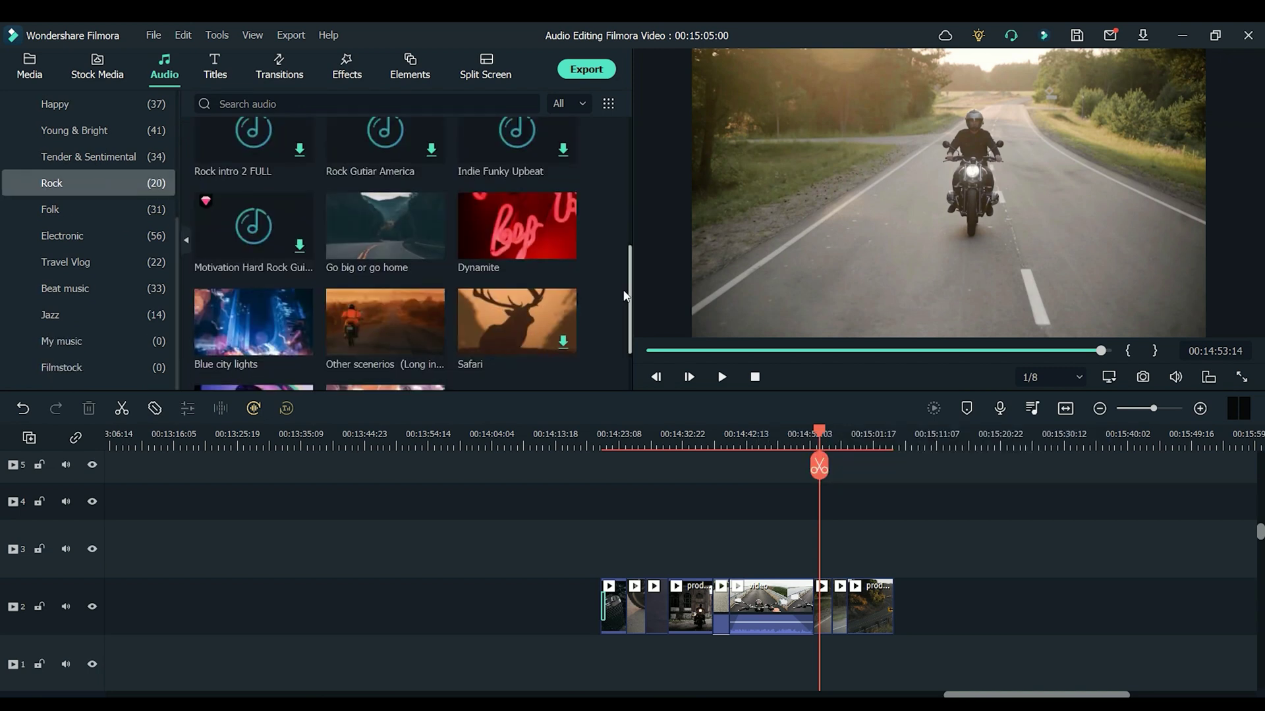
pyautogui.scroll(-2, 619, 299)
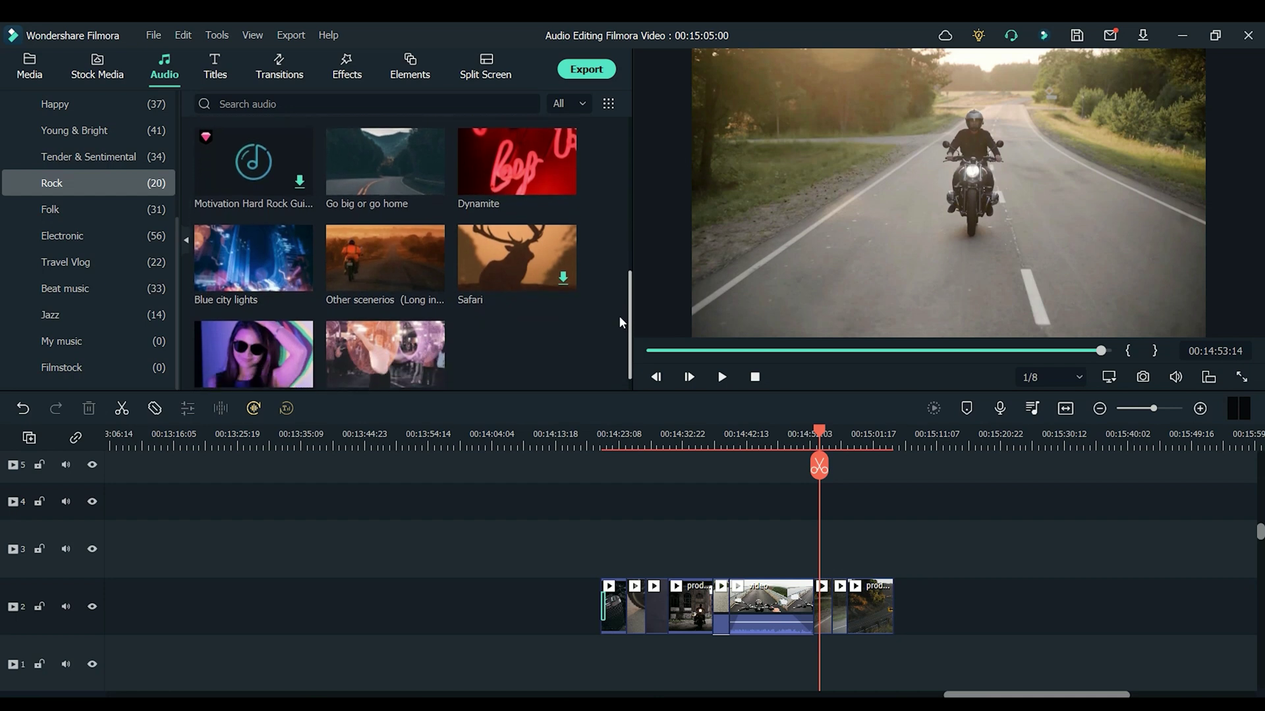
pyautogui.moveTo(405, 284); pyautogui.dragTo(595, 522)
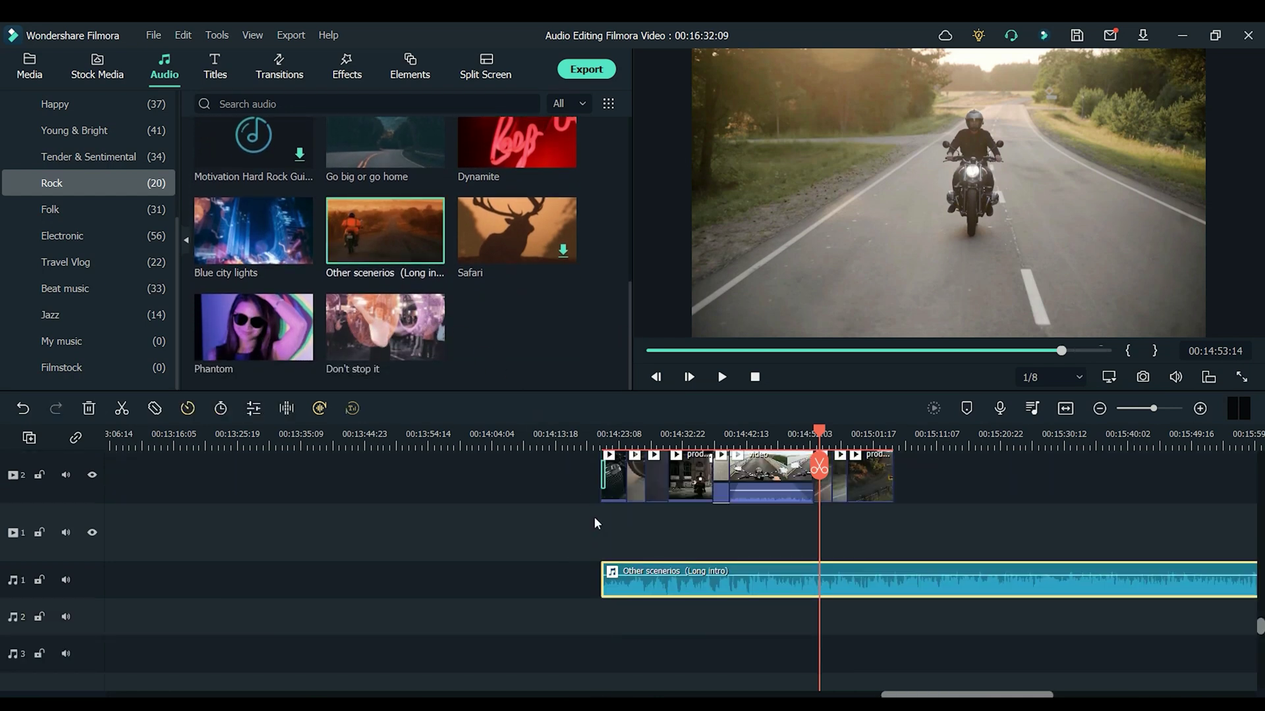
# Split the 'Other scenerios' music where the video ends and delete the remainder.
pyautogui.click(898, 443)
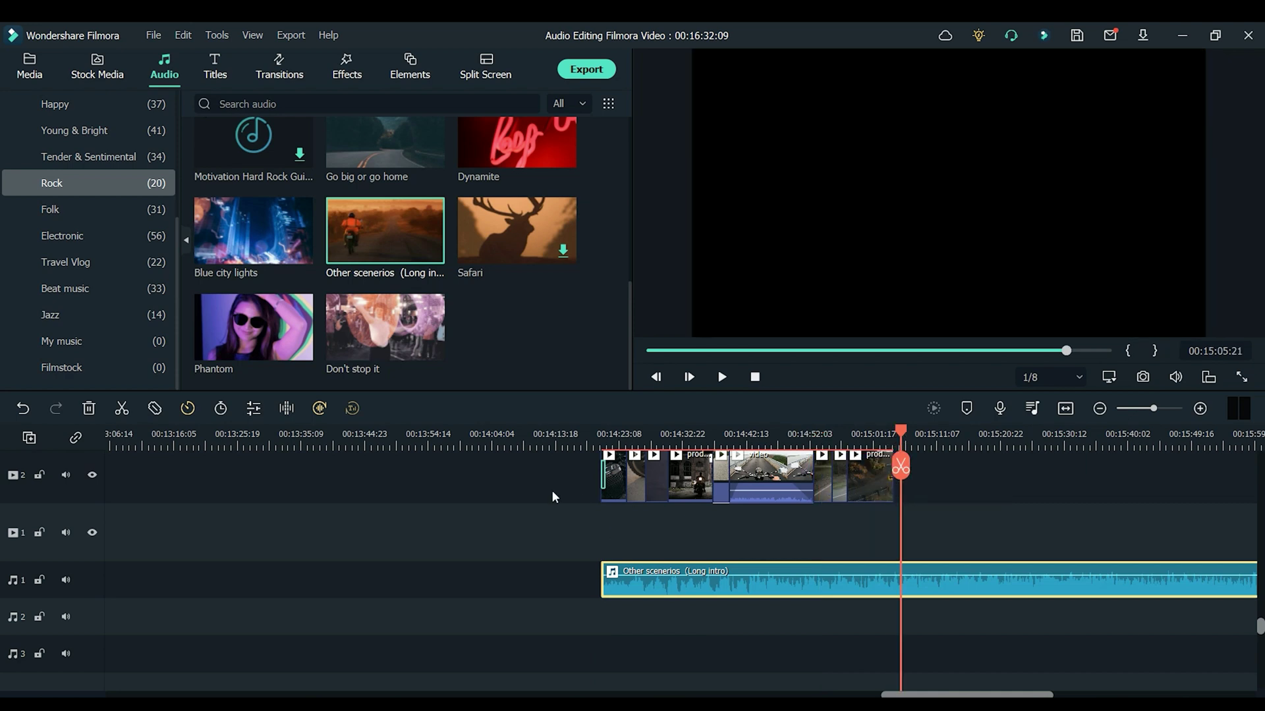
pyautogui.click(122, 408)
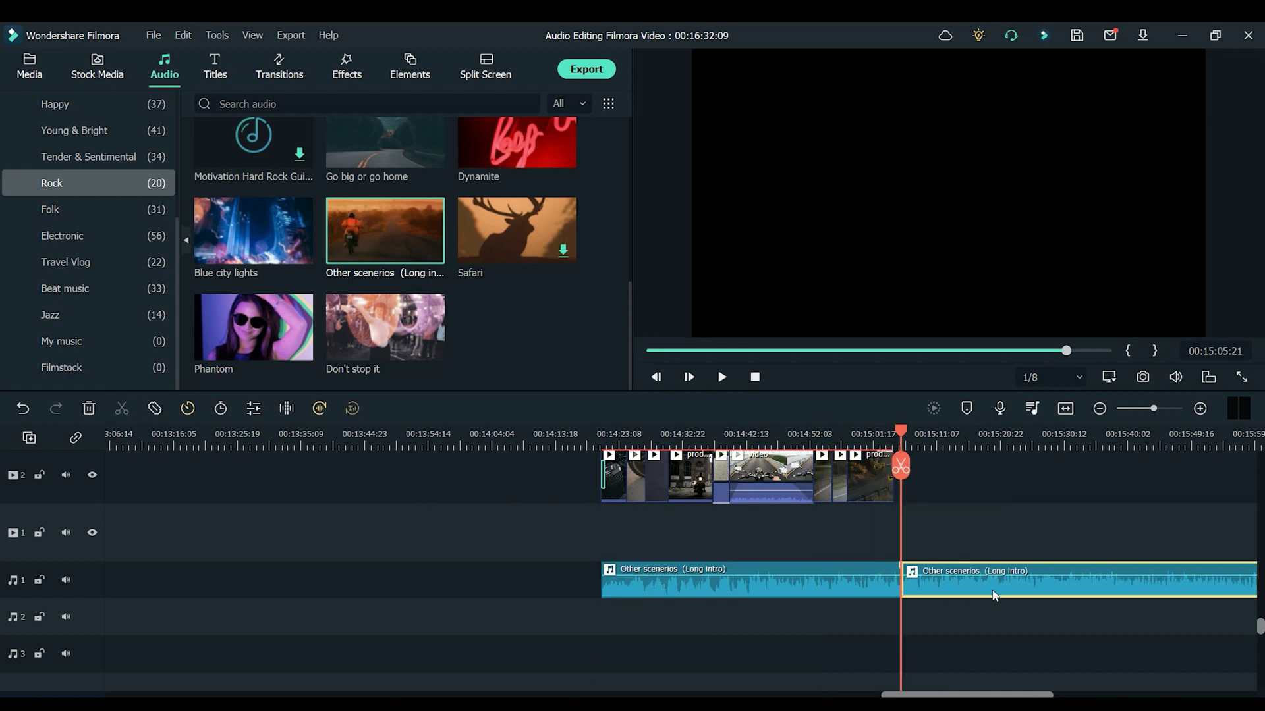
pyautogui.press('Delete')
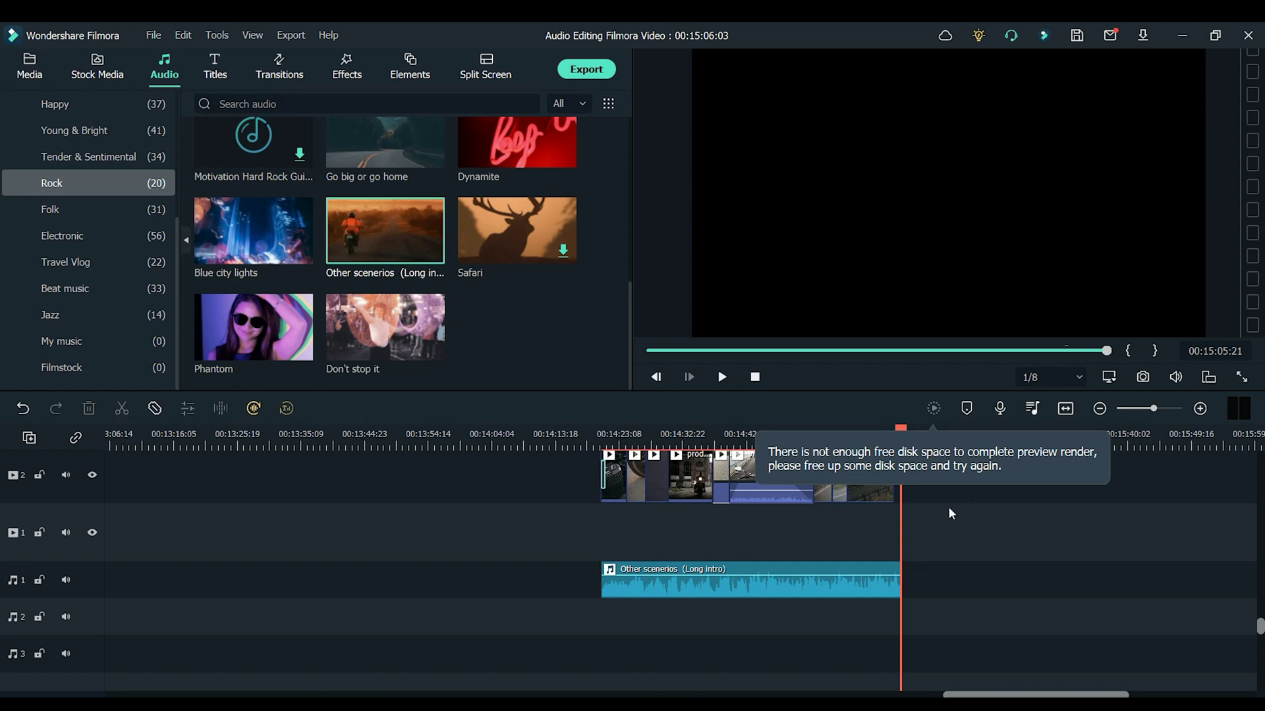
# Lower the music volume to -7.50 dB and open the music clip's audio settings.
pyautogui.scroll(2, 950, 514)
pyautogui.moveTo(725, 574); pyautogui.dragTo(732, 582)
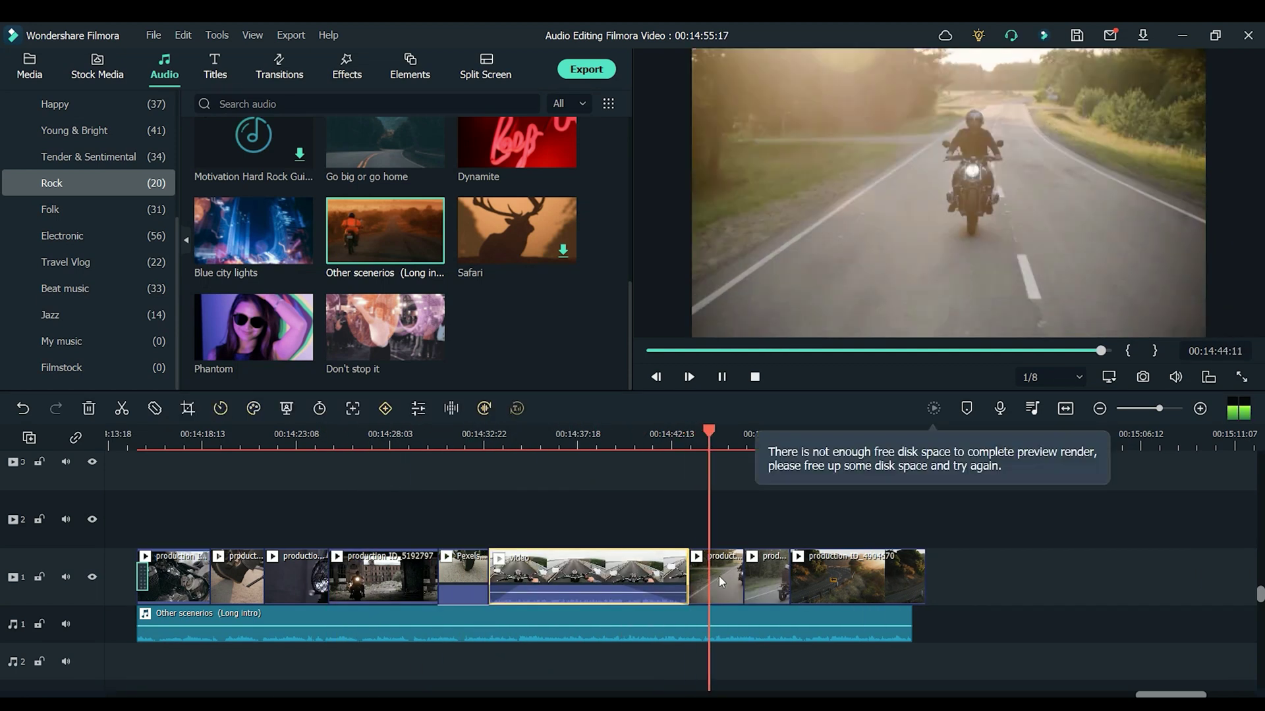
pyautogui.click(797, 578)
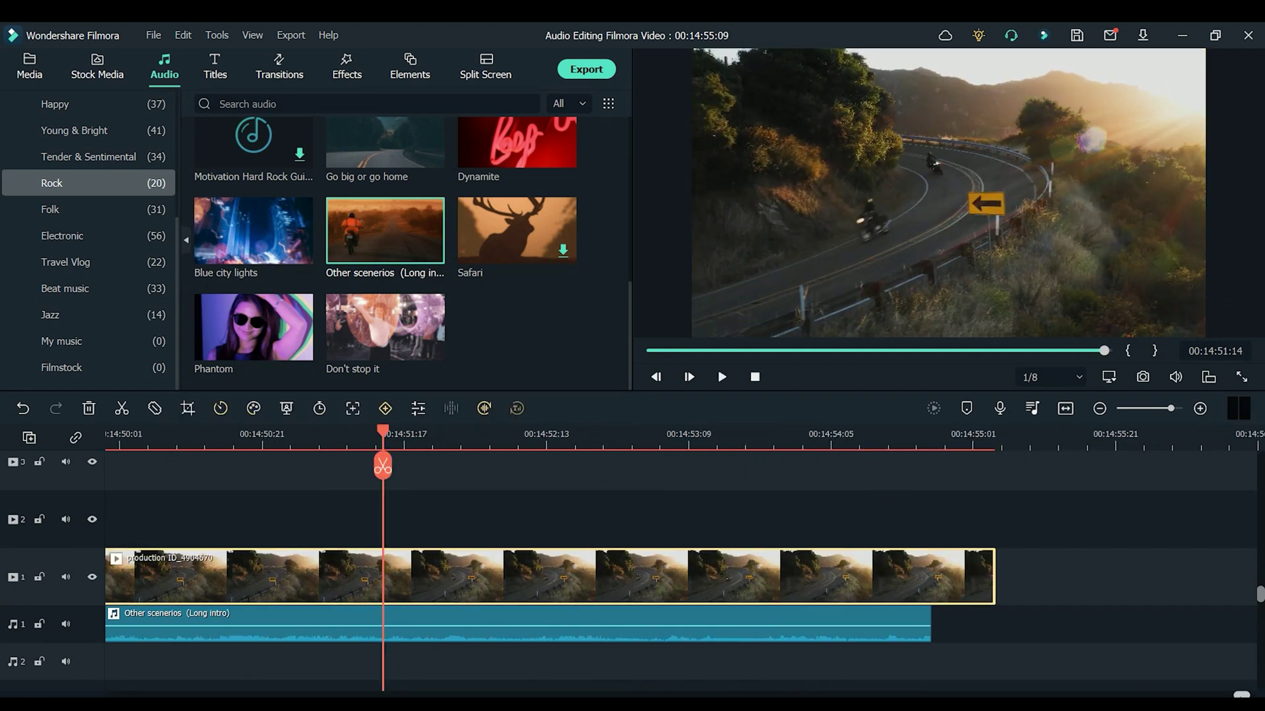
pyautogui.doubleClick(828, 621)
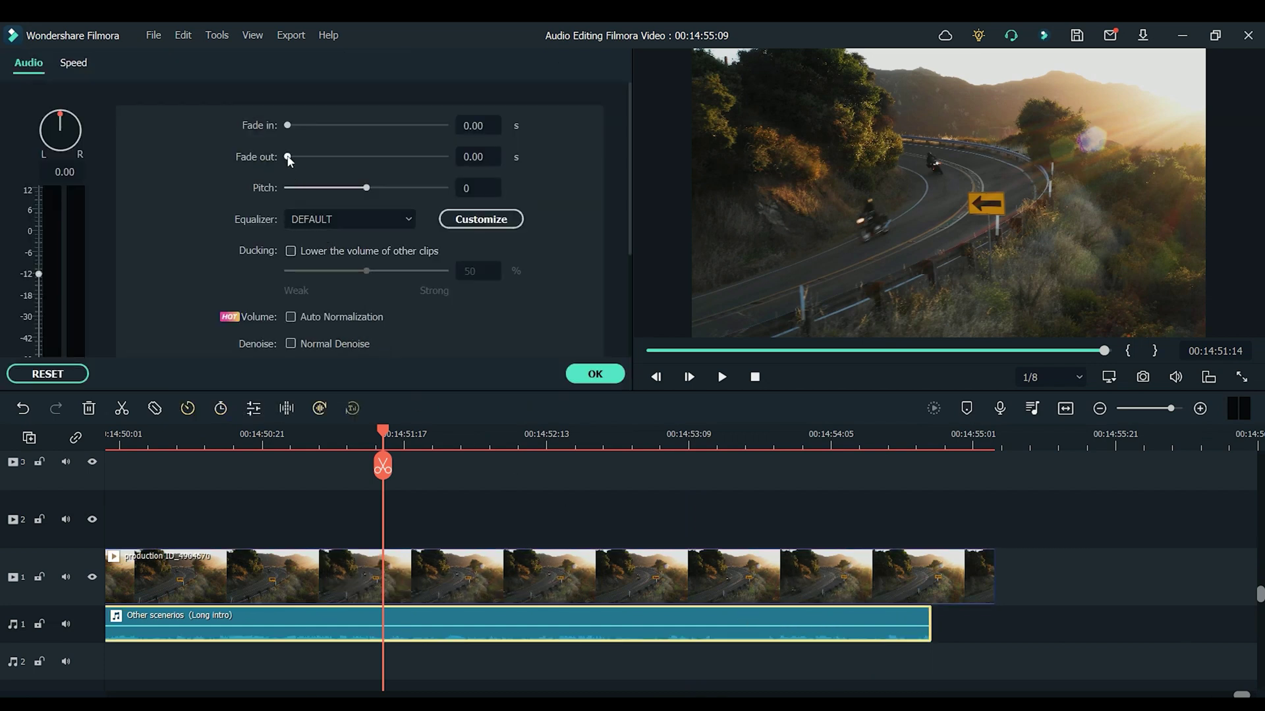
# Set a 2.48 s fade-out on the 'Other scenerios' music and confirm.
pyautogui.moveTo(288, 159)
pyautogui.mouseDown()
pyautogui.moveTo(318, 162)
pyautogui.moveTo(297, 164)
pyautogui.mouseUp()
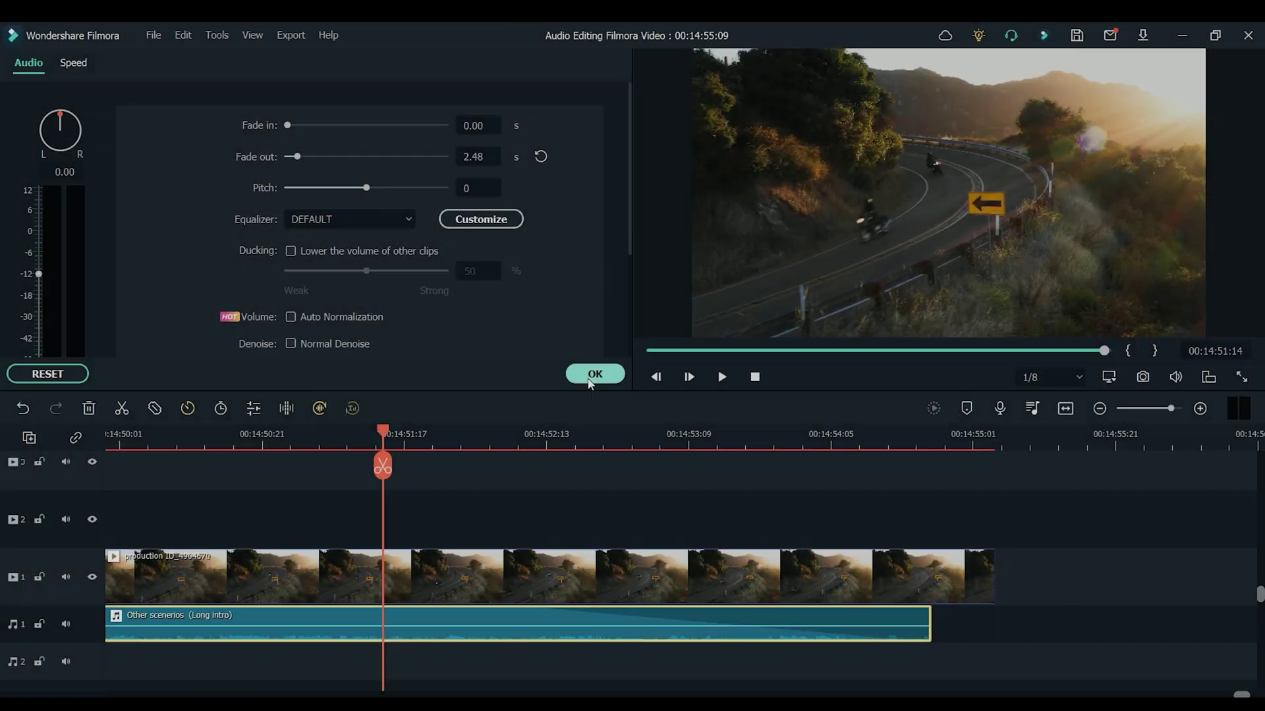
pyautogui.click(591, 370)
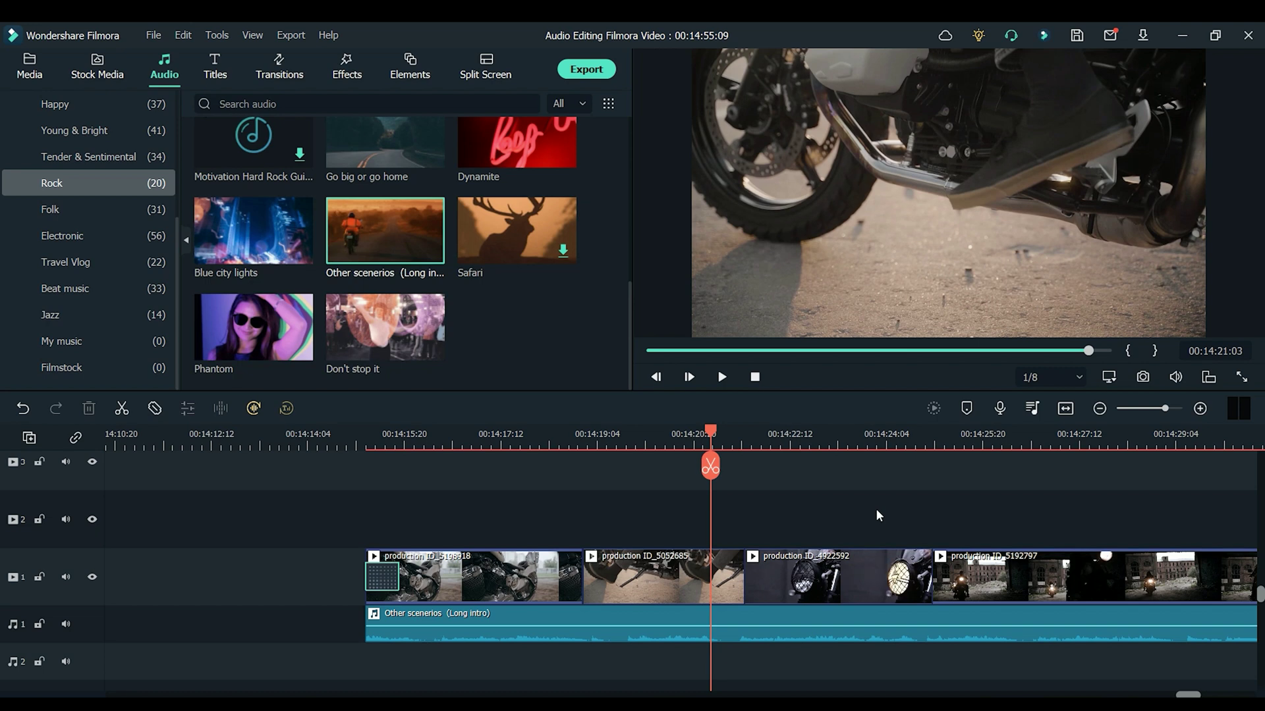
# Search the audio sound effects for 'motorbi' and preview the Motorcycle effect.
pyautogui.click(346, 66)
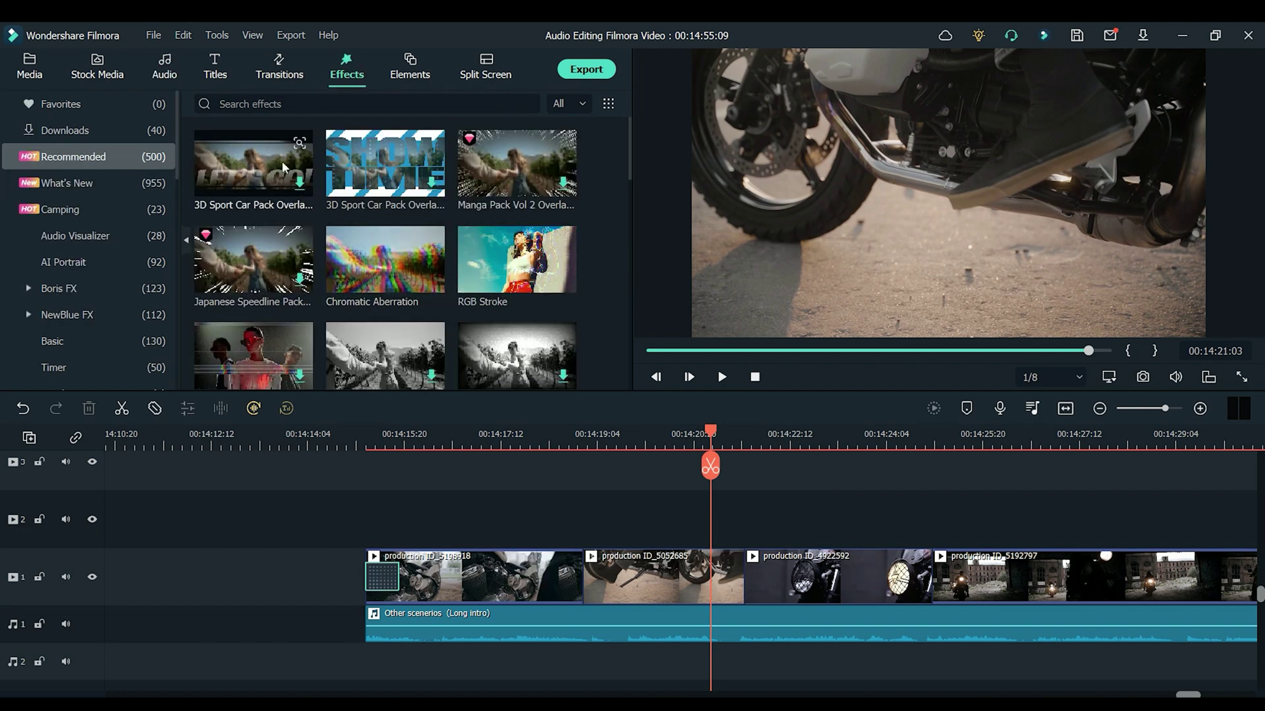
pyautogui.click(162, 66)
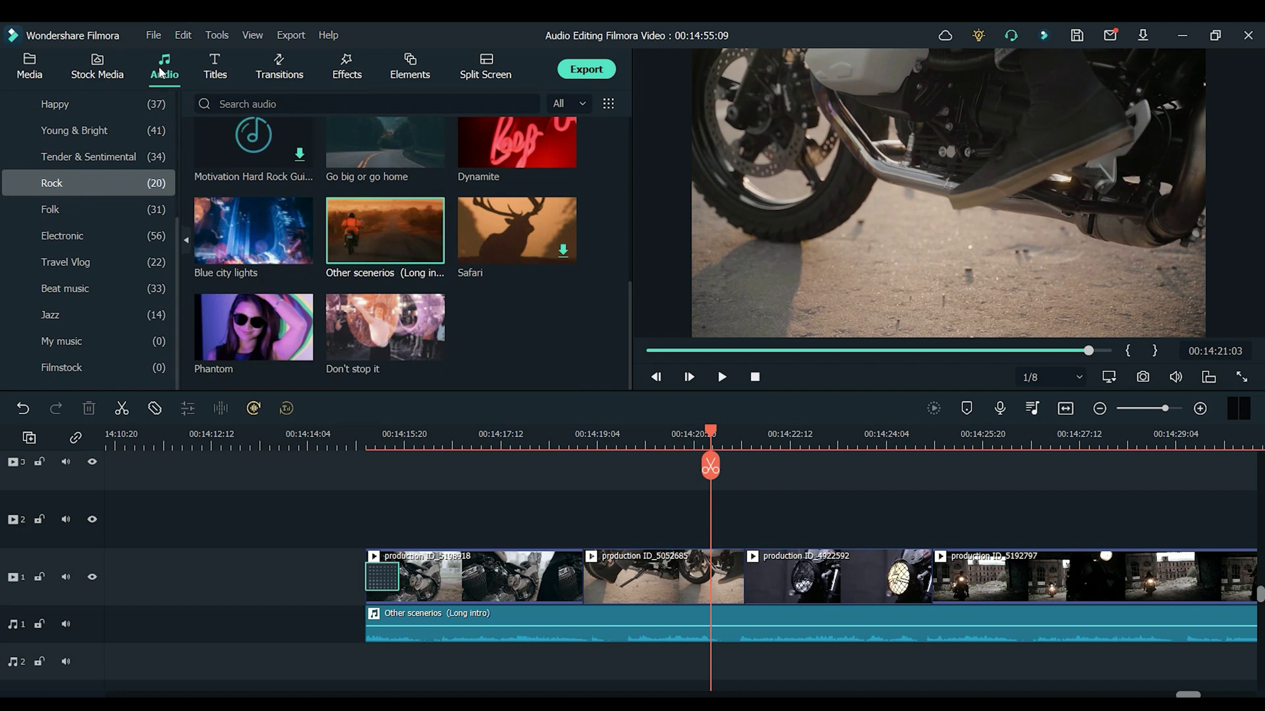
pyautogui.scroll(3, 73, 184)
pyautogui.click(73, 183)
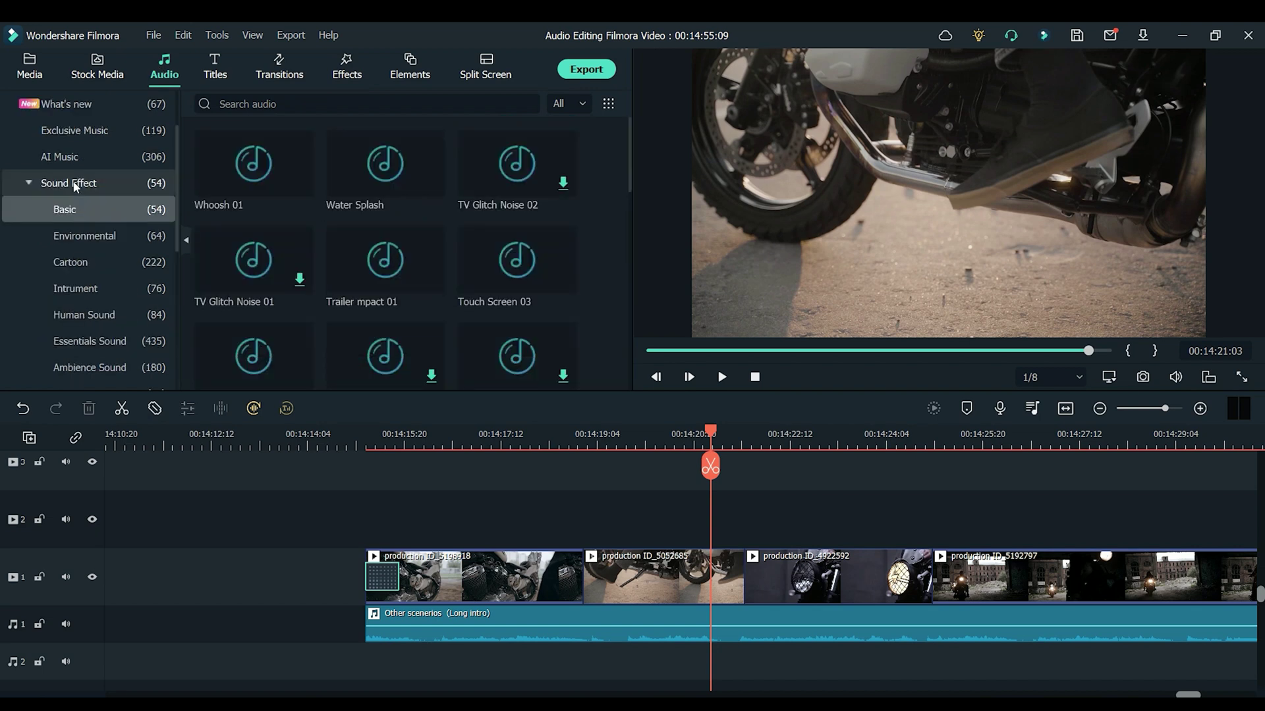
pyautogui.click(295, 106)
pyautogui.write('motorbike')
pyautogui.press('Return')
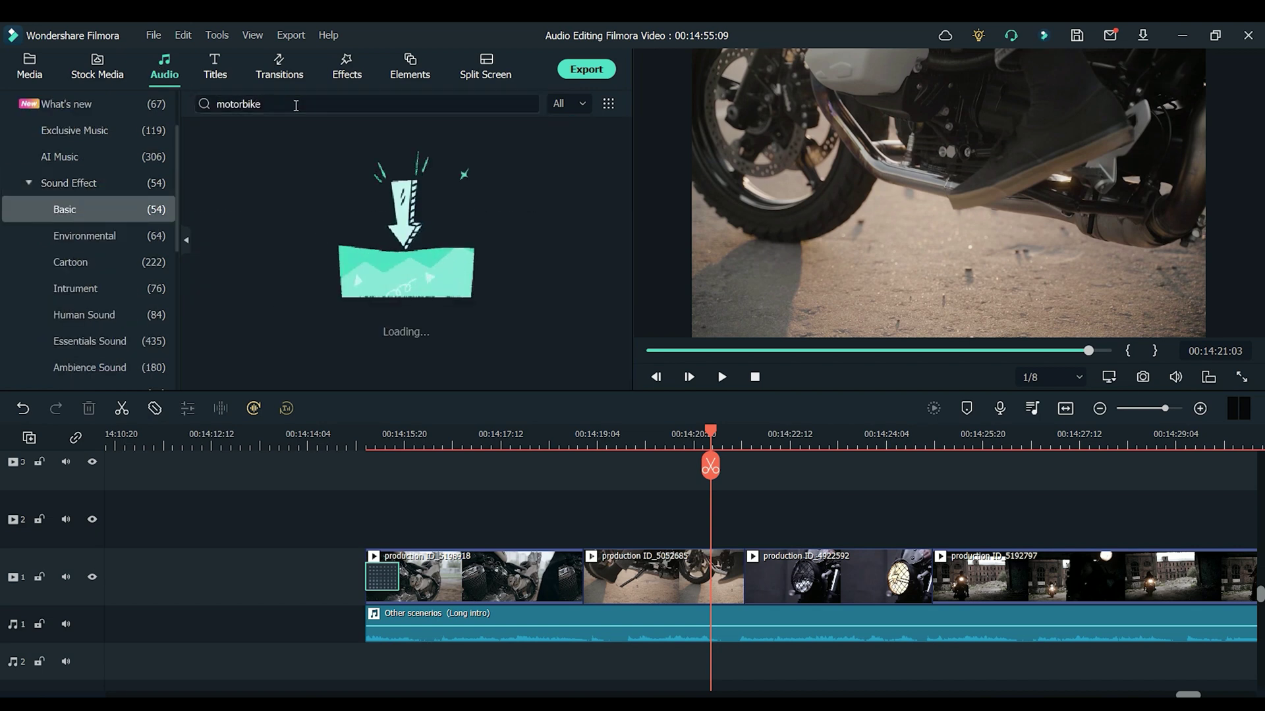
pyautogui.click(244, 170)
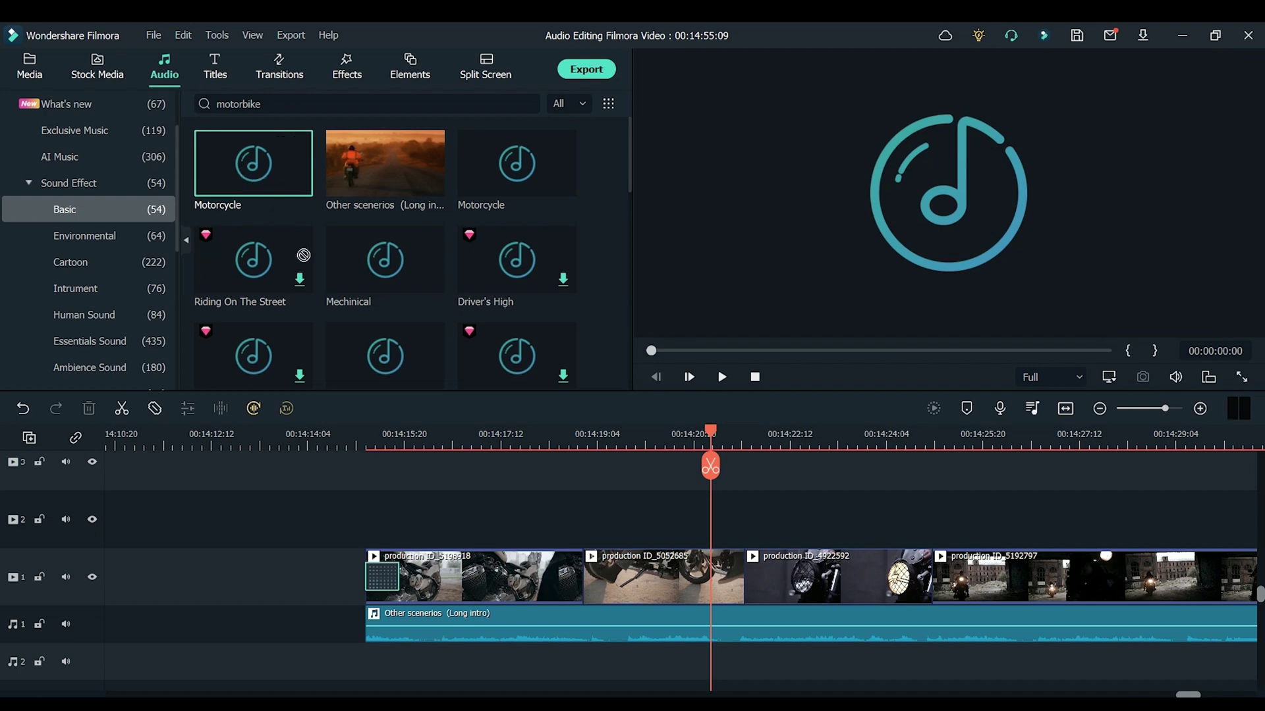
# Place Motorcycle on audio track 2 at -10.50 dB and open its audio settings.
pyautogui.moveTo(244, 170); pyautogui.dragTo(637, 667)
pyautogui.moveTo(761, 570); pyautogui.dragTo(762, 580)
pyautogui.doubleClick(762, 580)
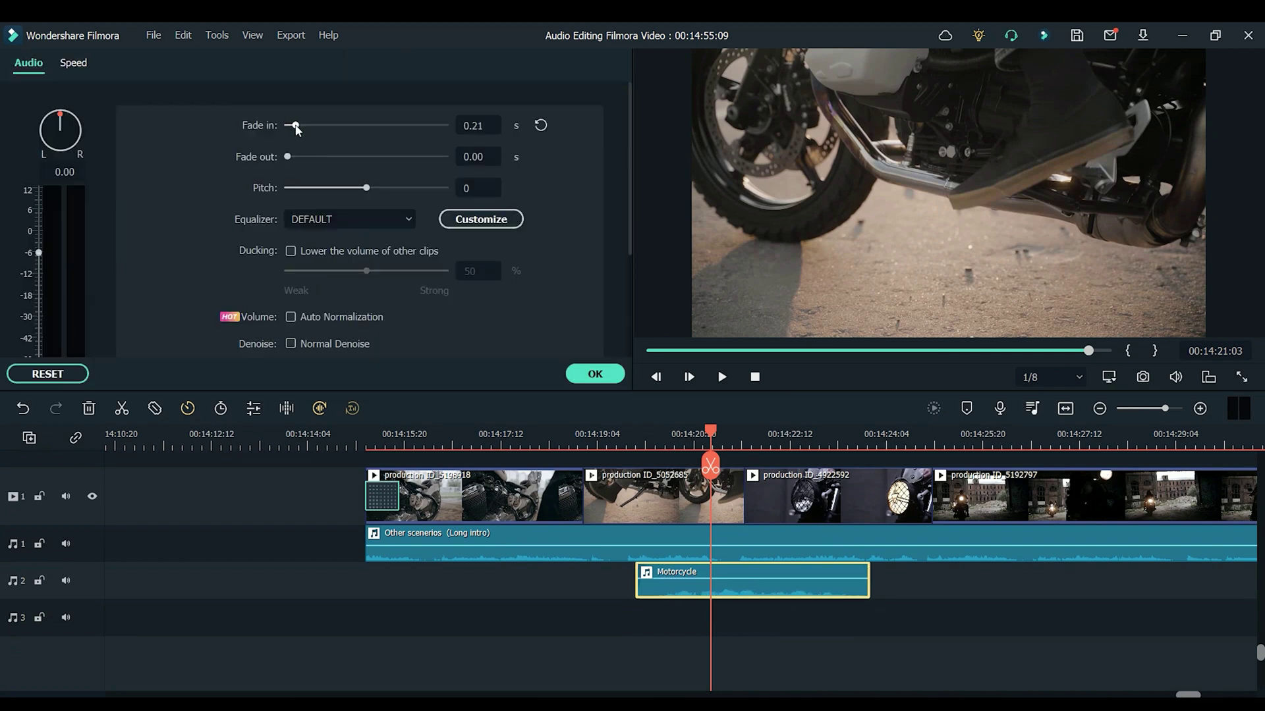
# Fade the Motorcycle sound in over 1.22 s and out over 1.39 s.
pyautogui.moveTo(308, 126); pyautogui.dragTo(334, 126)
pyautogui.moveTo(288, 157); pyautogui.dragTo(342, 165)
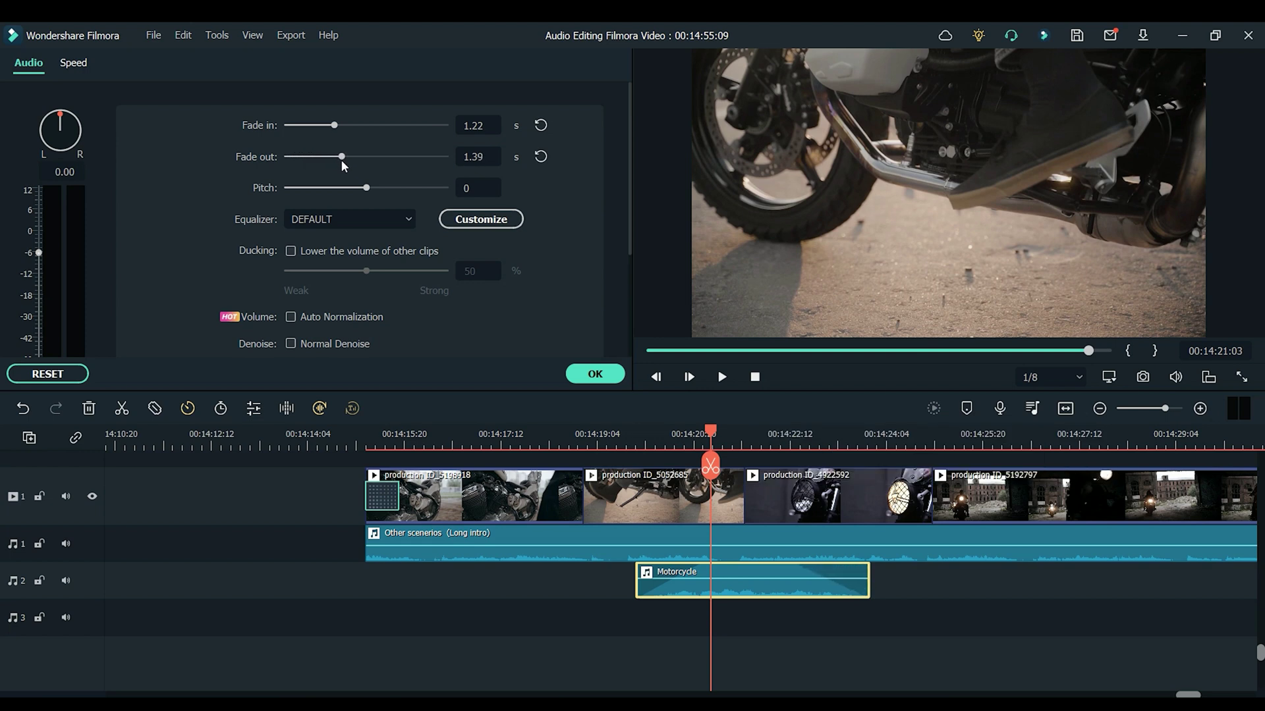
pyautogui.click(585, 376)
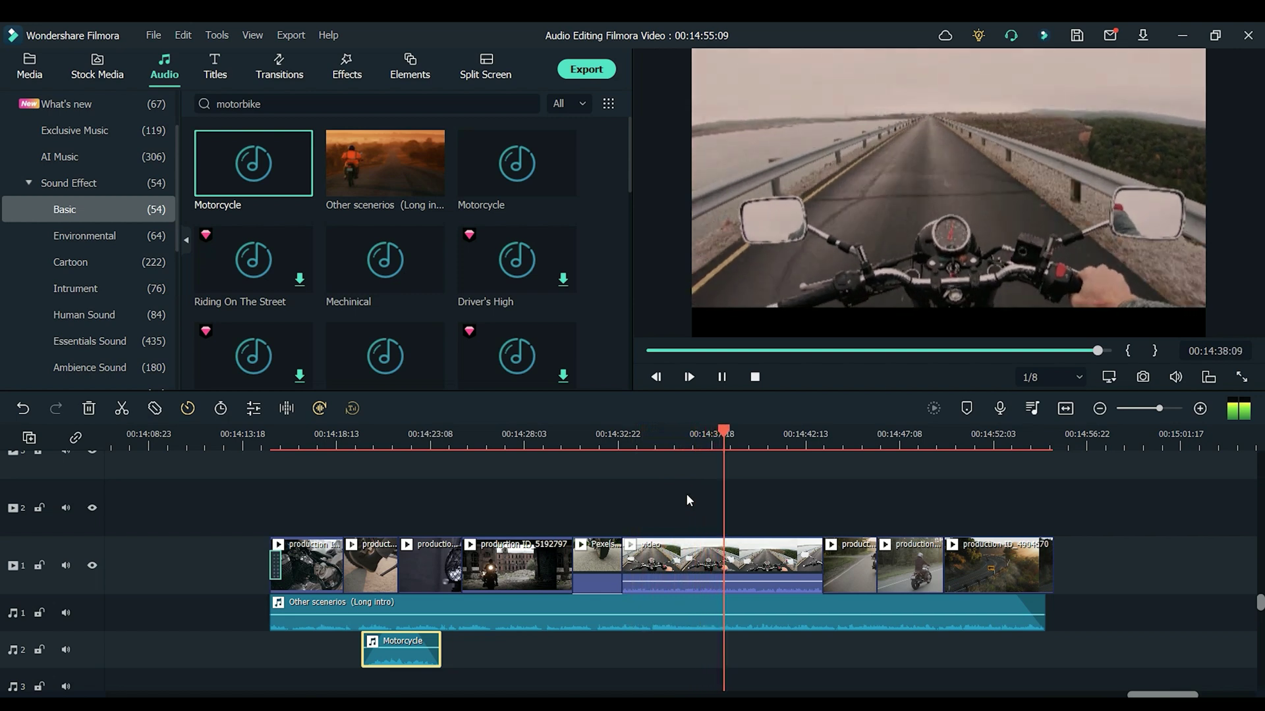
# Move the Pexels clip and a production clip to video track 2, closing the gap on track 1.
pyautogui.moveTo(596, 573); pyautogui.dragTo(630, 522)
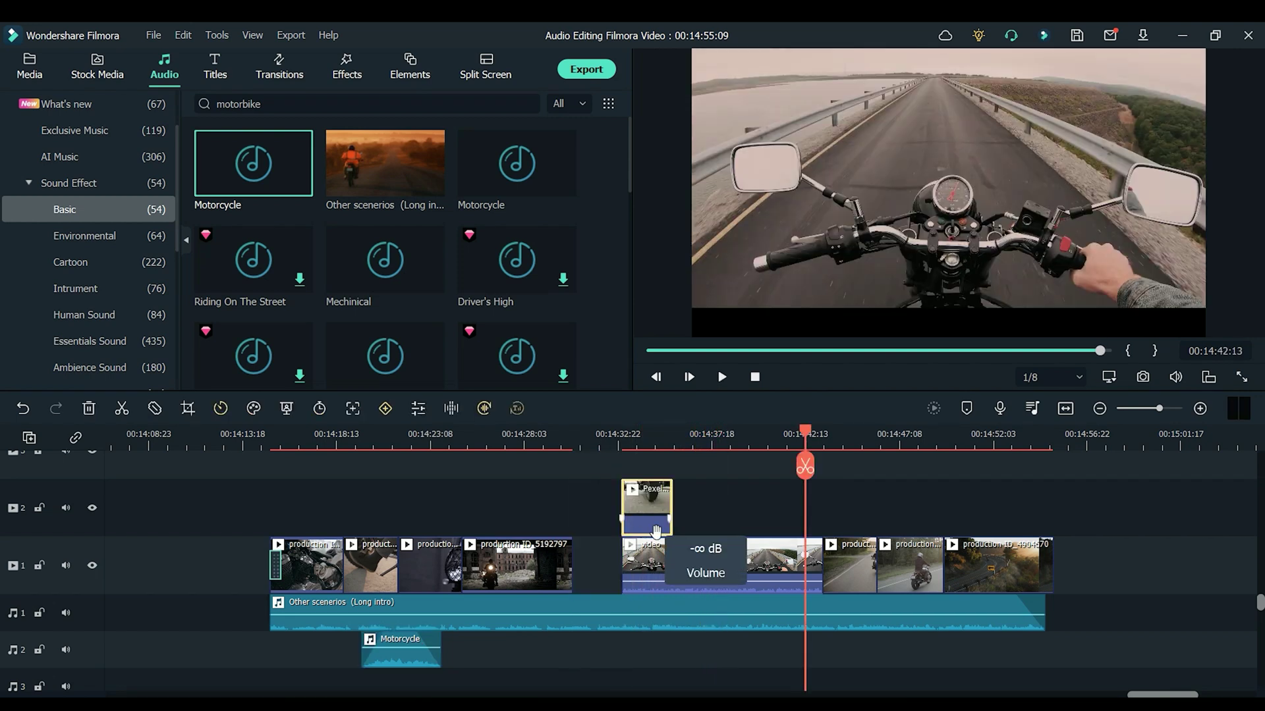
pyautogui.moveTo(733, 511); pyautogui.dragTo(609, 558)
pyautogui.moveTo(843, 566); pyautogui.dragTo(737, 515)
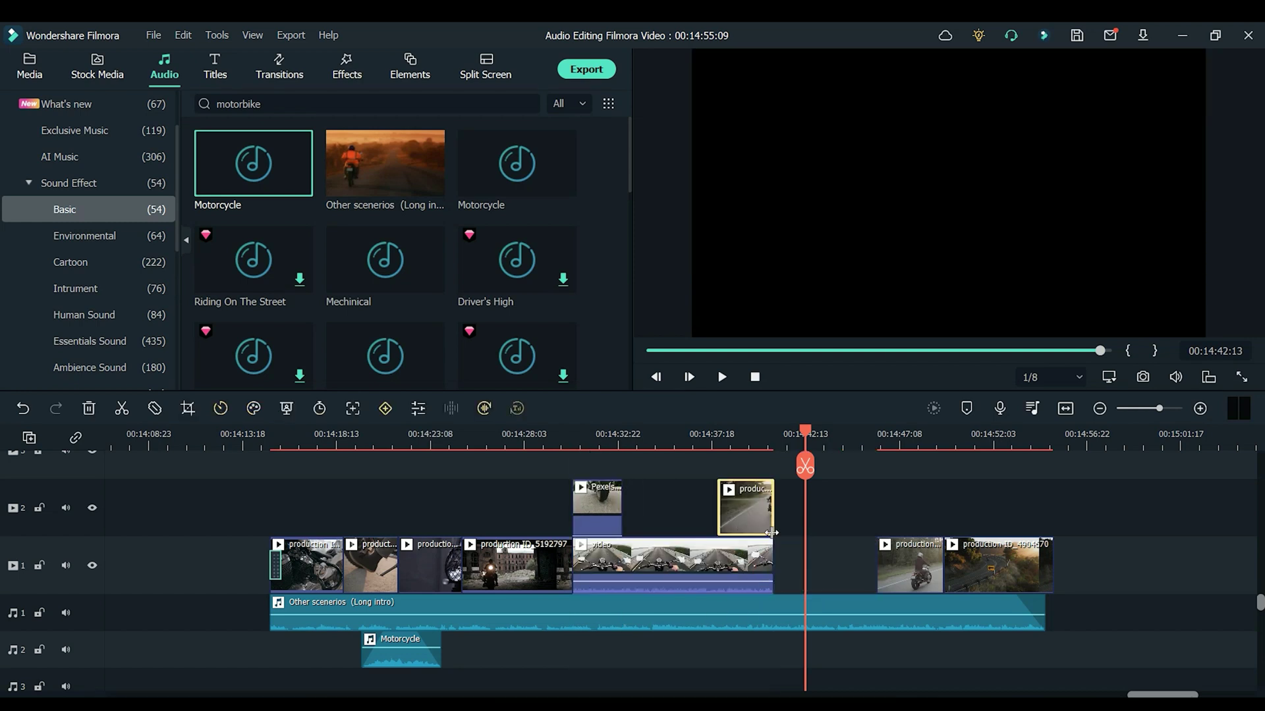
pyautogui.moveTo(1096, 542); pyautogui.dragTo(876, 589)
pyautogui.moveTo(909, 566); pyautogui.dragTo(806, 574)
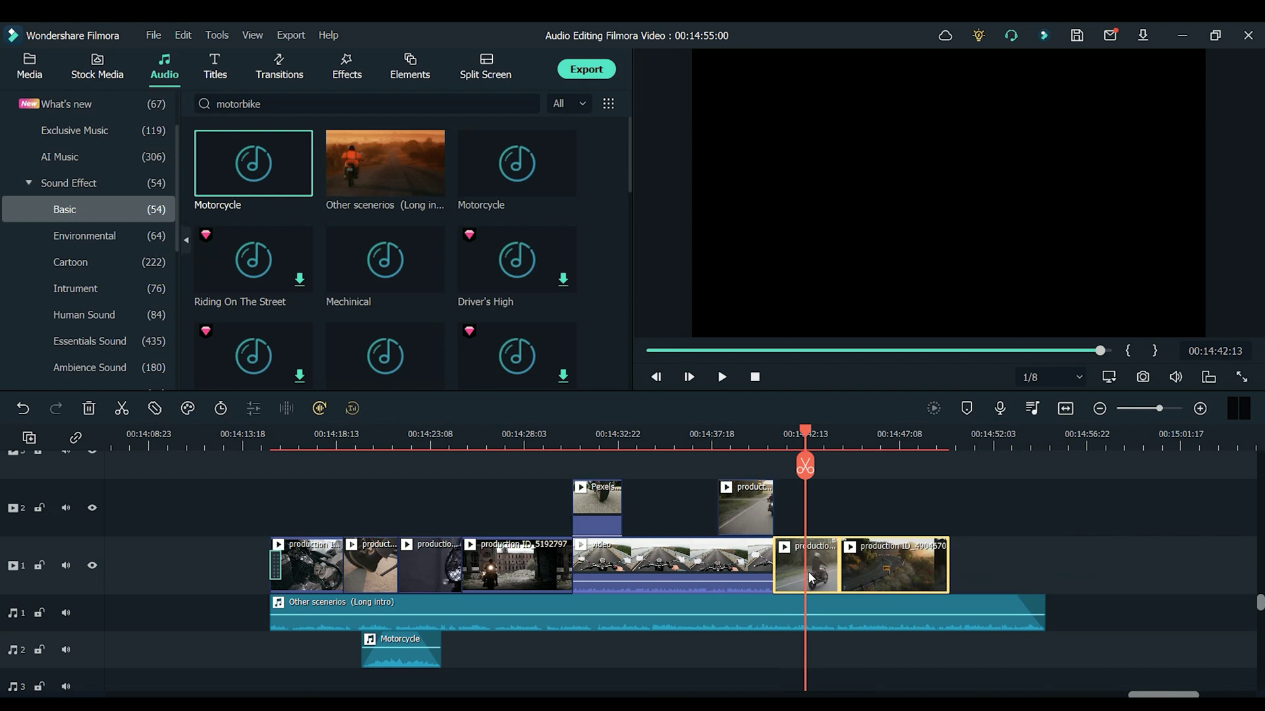
# Trim the 'Other scenerios' music's right edge to end with the video and adjust its fade-in slider.
pyautogui.click(980, 601)
pyautogui.moveTo(1041, 612); pyautogui.dragTo(966, 613)
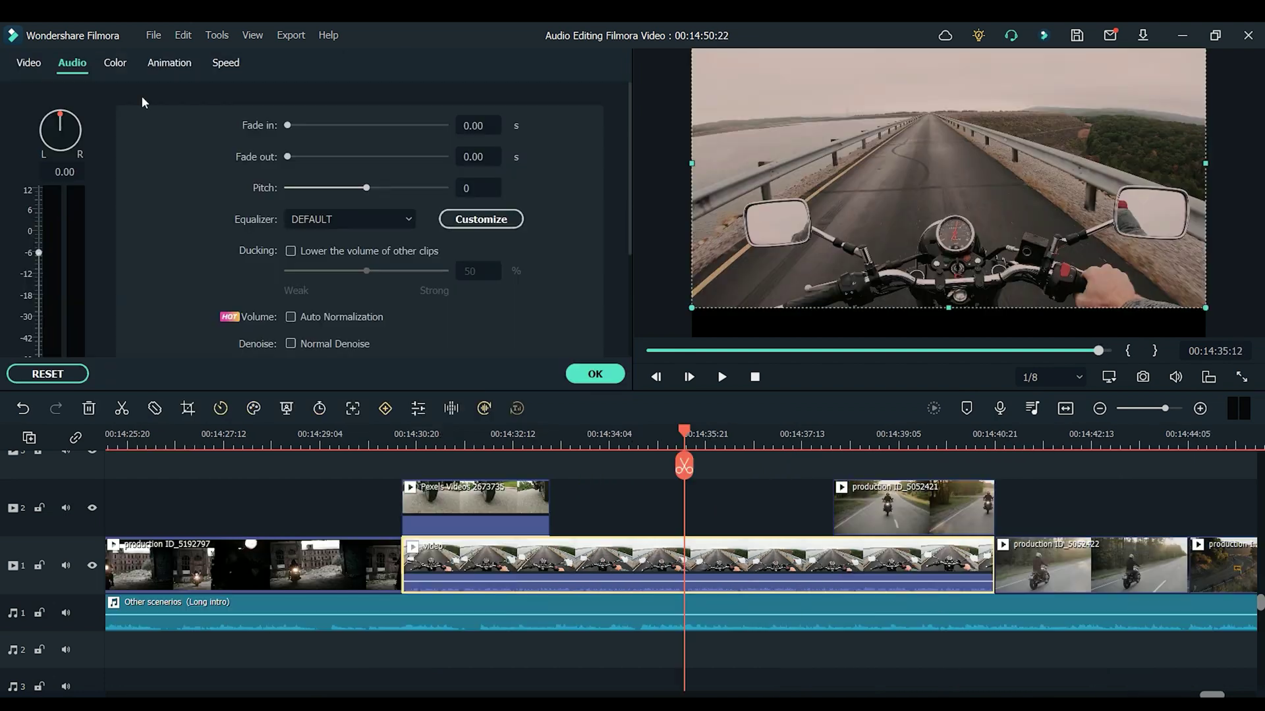
pyautogui.moveTo(287, 125); pyautogui.dragTo(311, 159)
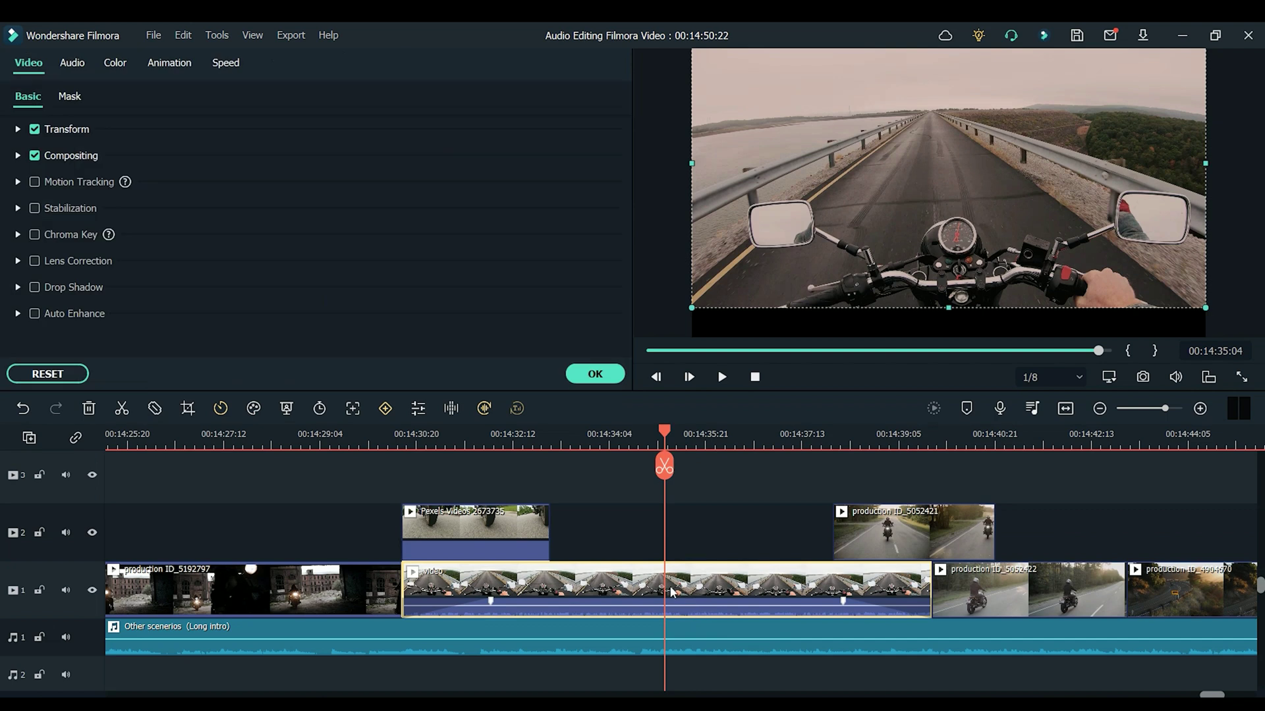
# Turn on Wind Removal for the road clip's audio, leaving Normal Denoise unchecked, and apply.
pyautogui.click(72, 64)
pyautogui.scroll(-5, 307, 203)
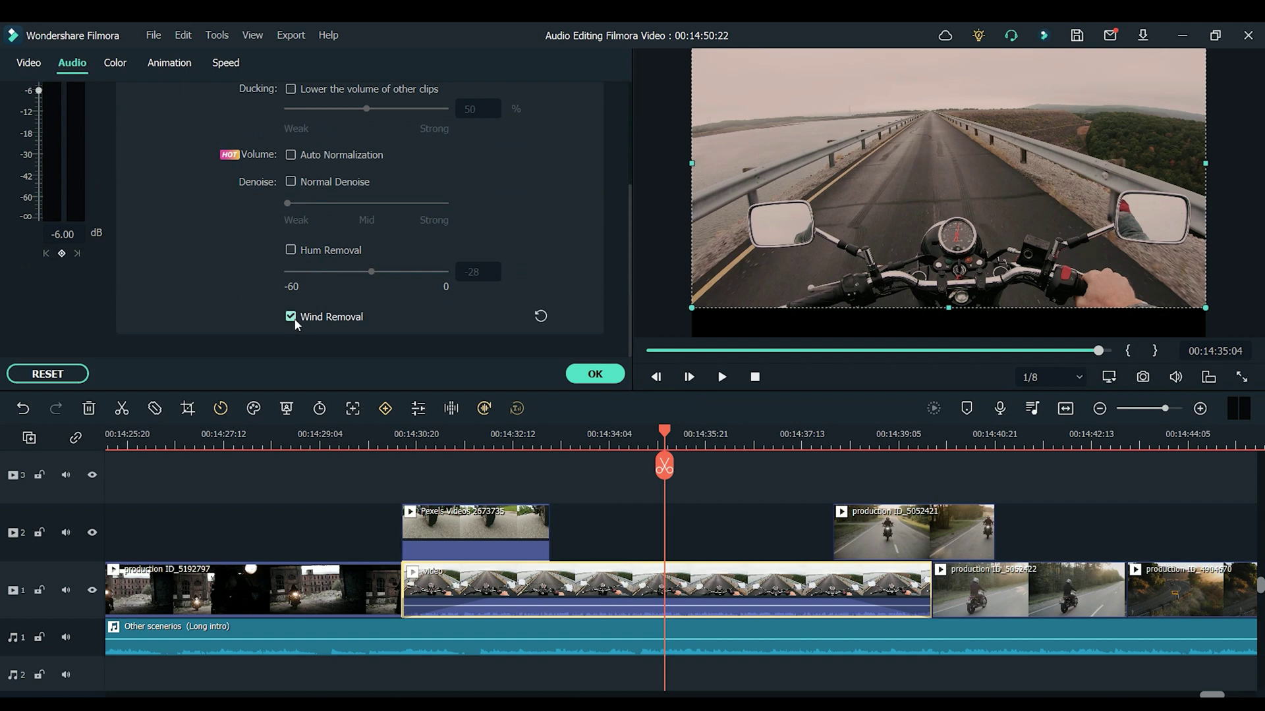
pyautogui.click(595, 374)
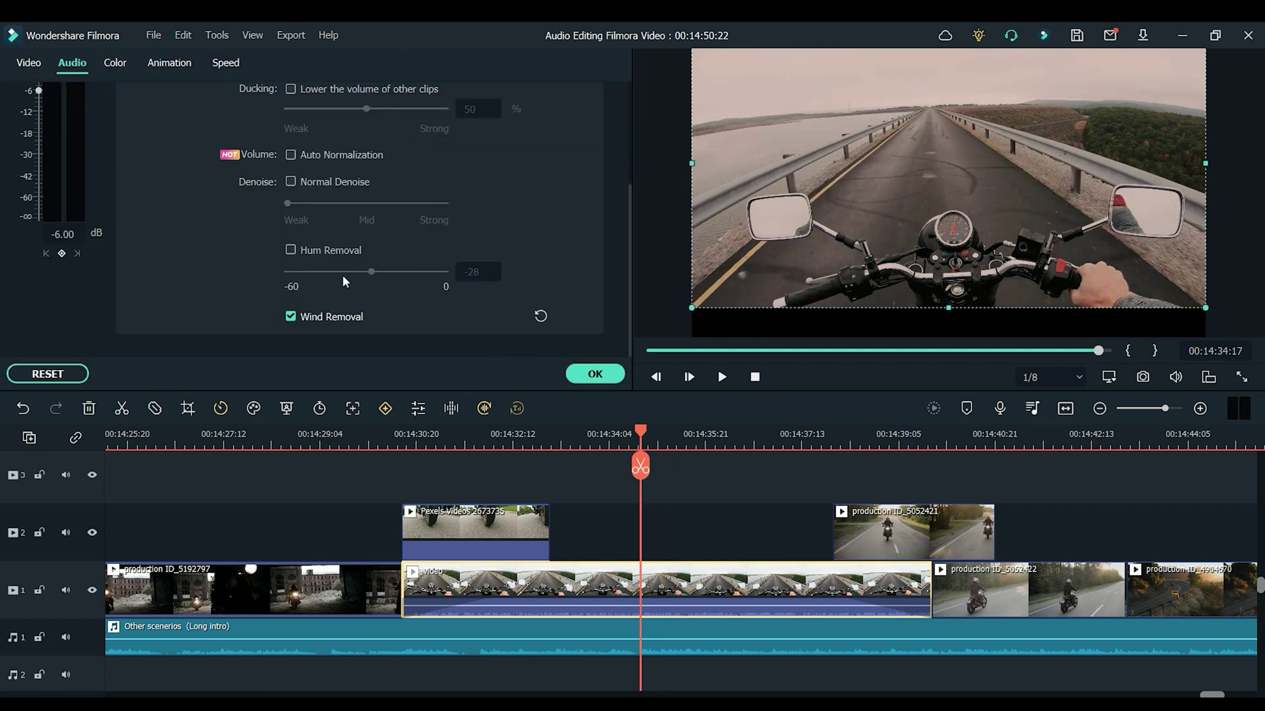
pyautogui.click(290, 182)
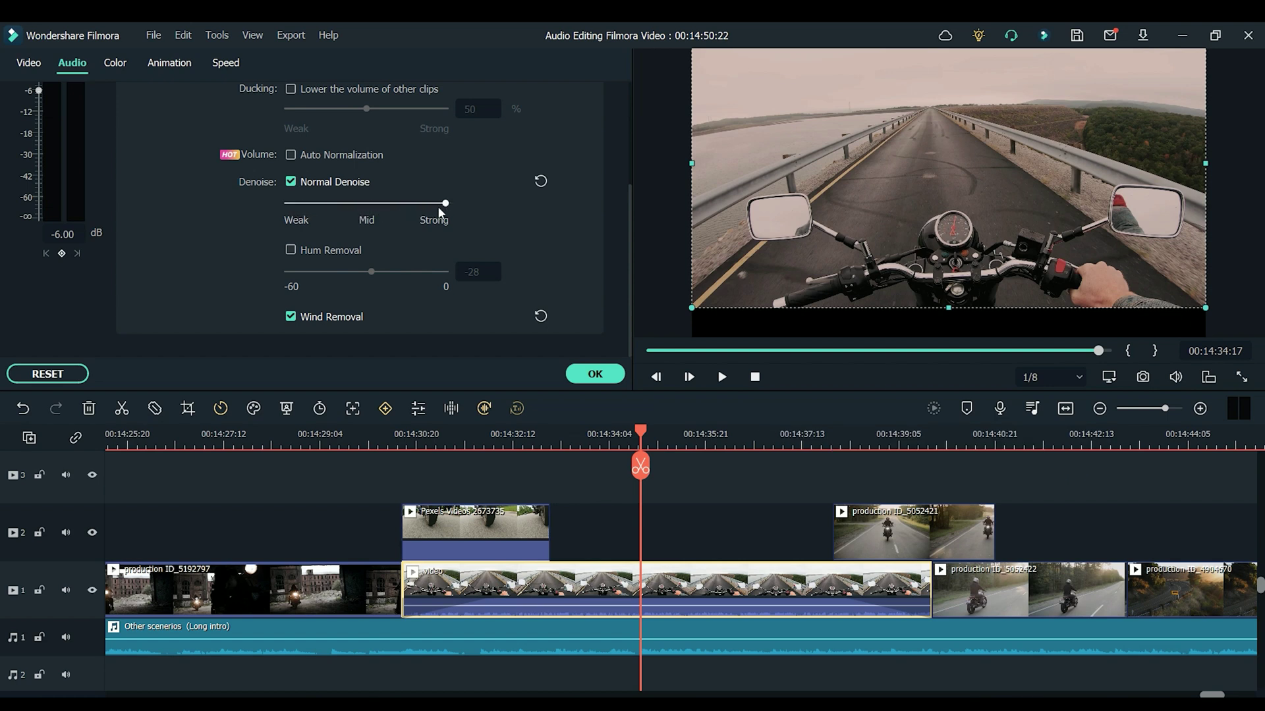
pyautogui.moveTo(439, 207); pyautogui.dragTo(384, 210)
pyautogui.click(290, 182)
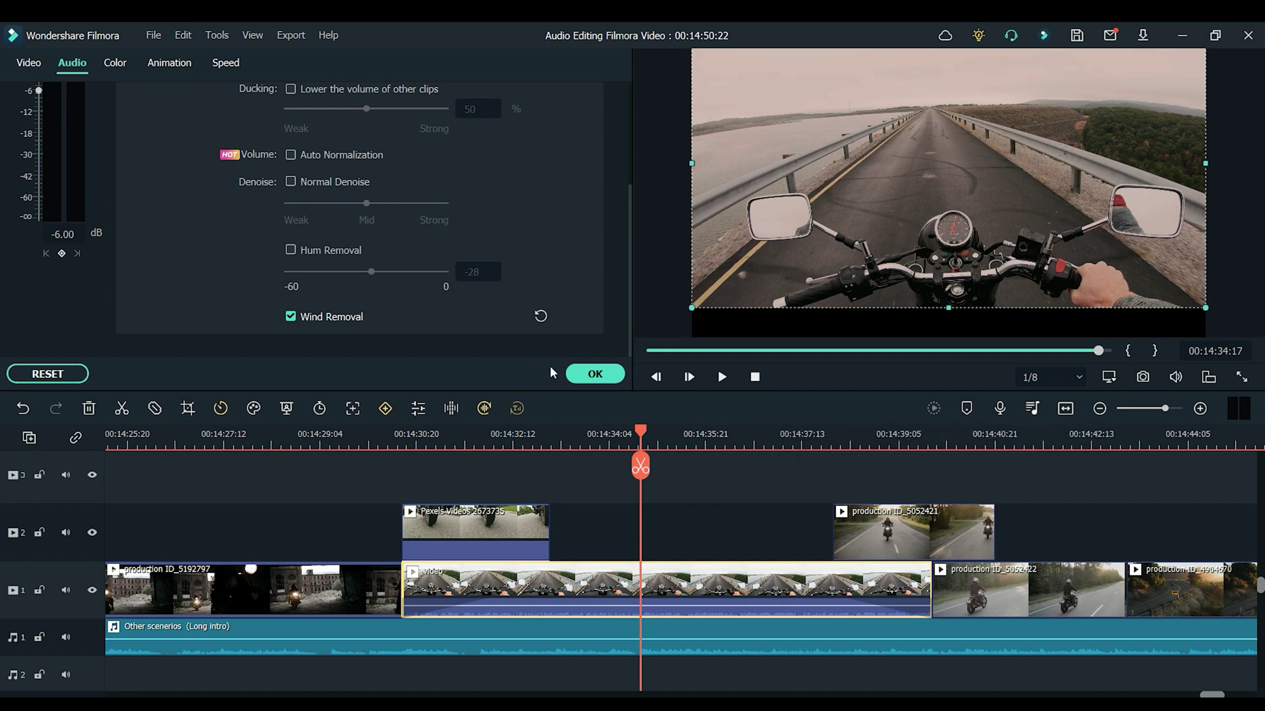
pyautogui.click(583, 375)
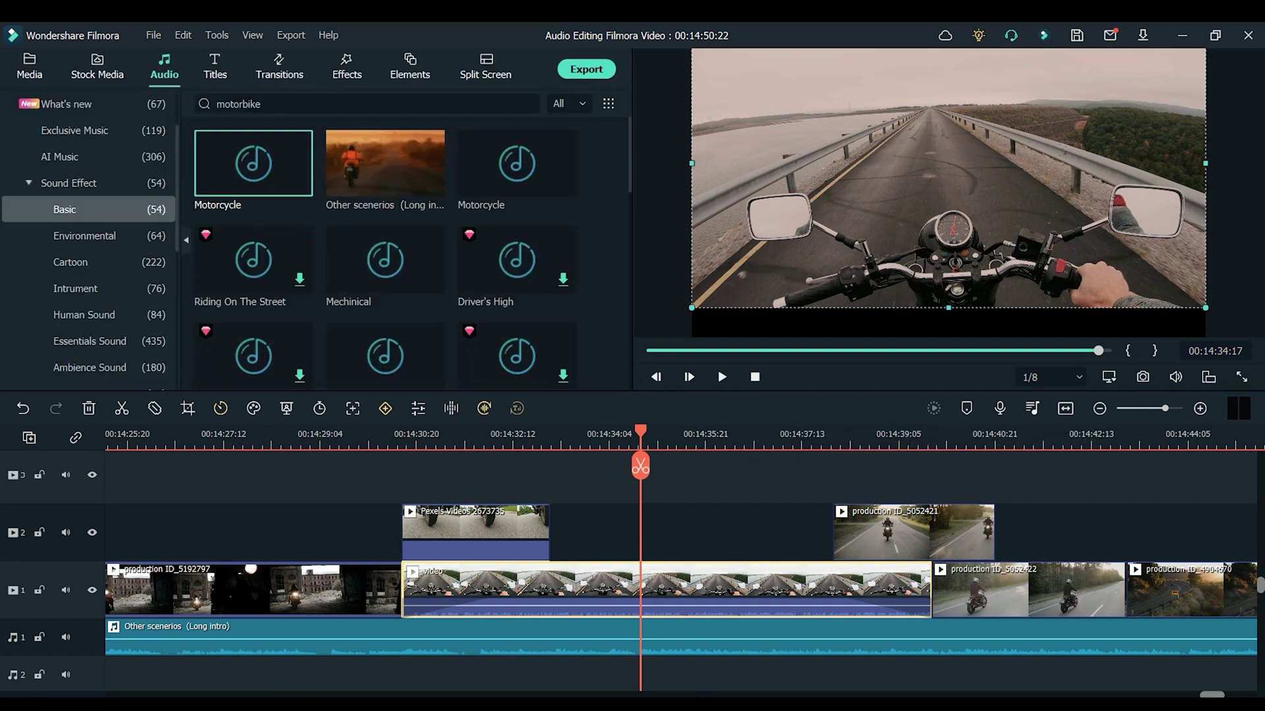